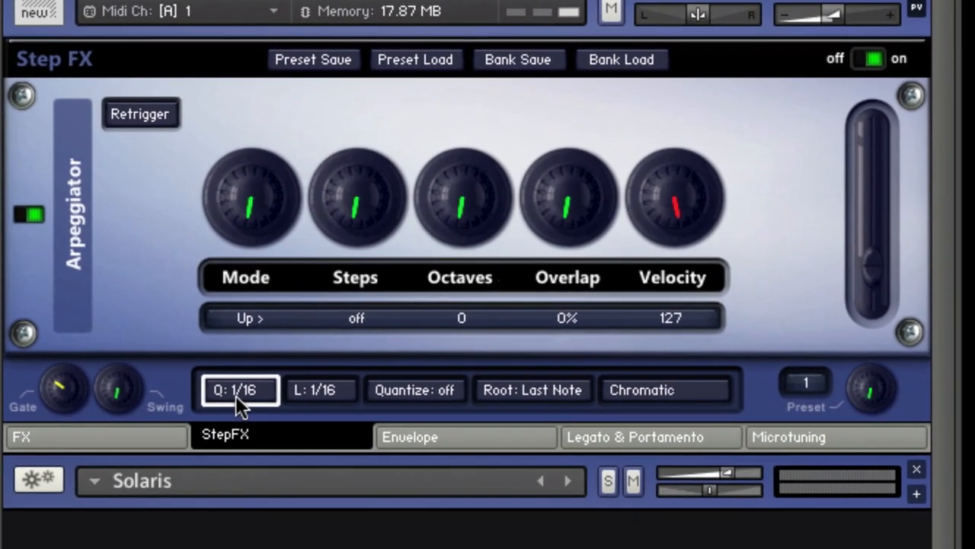
- Try the arpeggiator's Q values Beat, 1/8, 1/16 and 1/16T, and return Q to 1/16
left_click(247, 488)
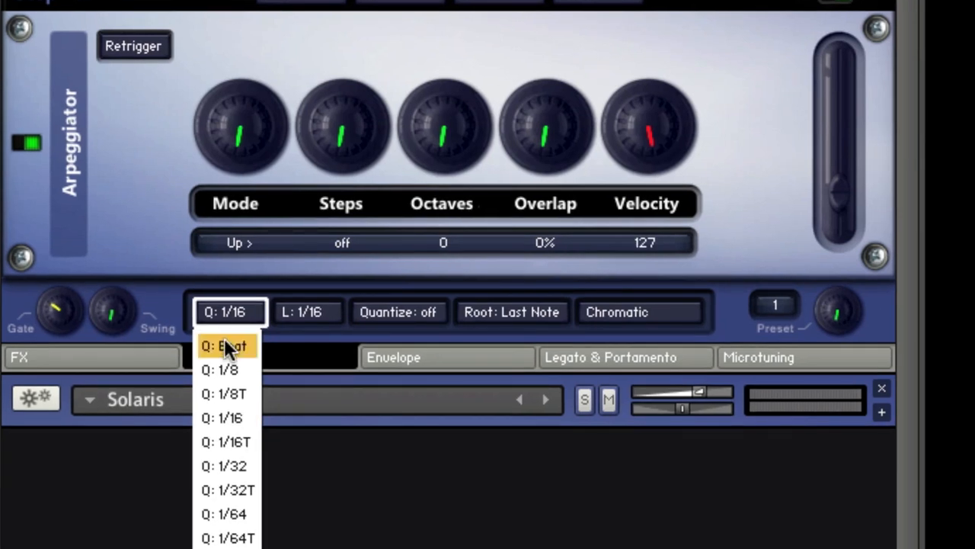
left_click(228, 347)
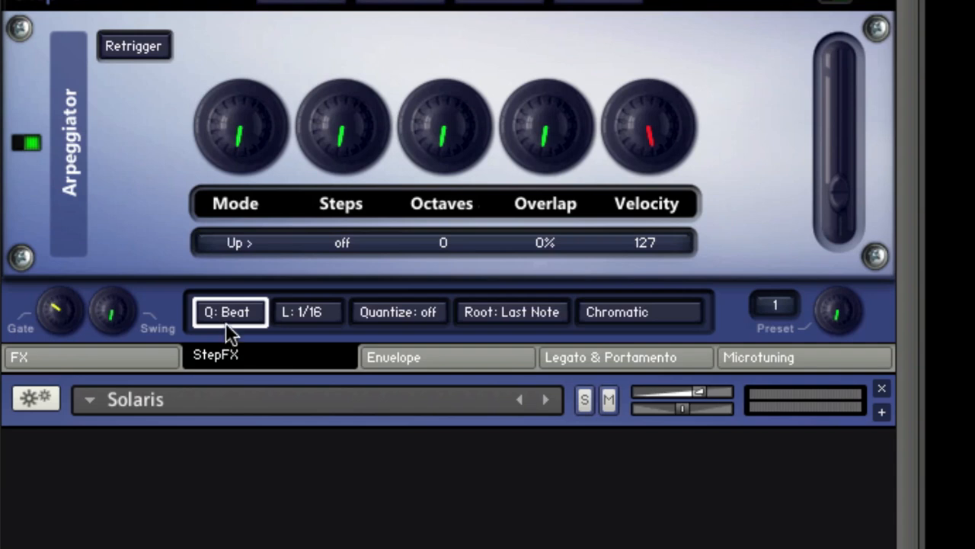
left_click(227, 316)
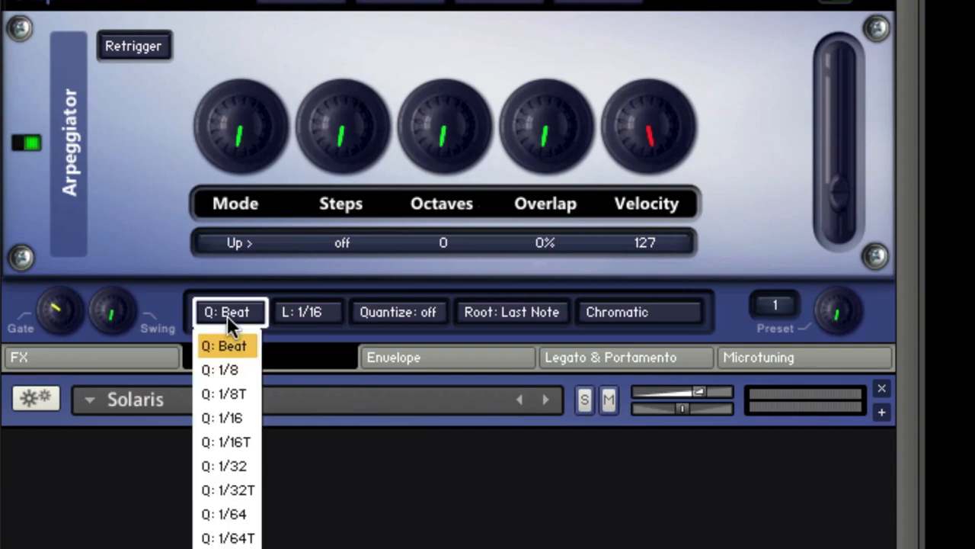
left_click(227, 369)
left_click(227, 324)
left_click(229, 417)
left_click(233, 311)
left_click(230, 441)
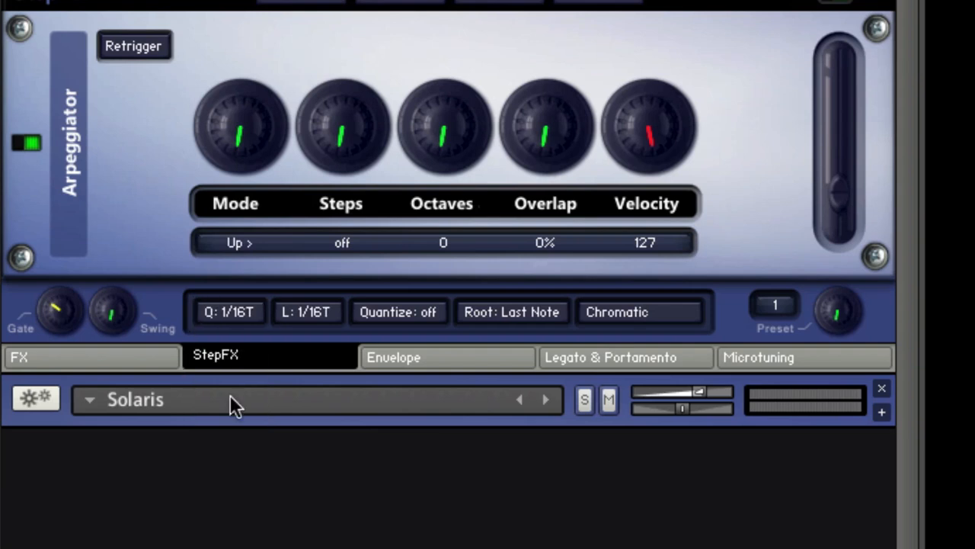
left_click(233, 314)
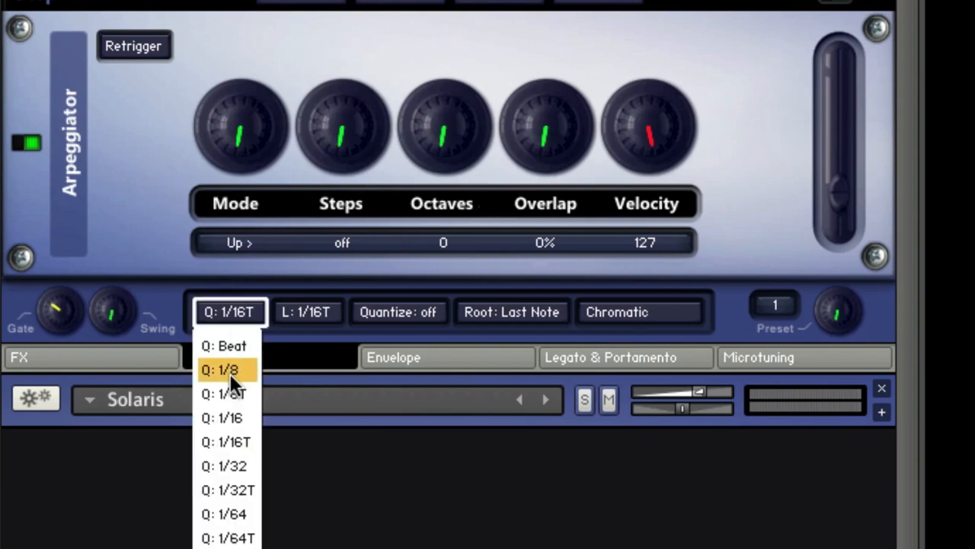
left_click(223, 416)
- Try different L note-length values for the arpeggiator, including 1/32 and 1/64T, and return L to 1/16
left_click(312, 316)
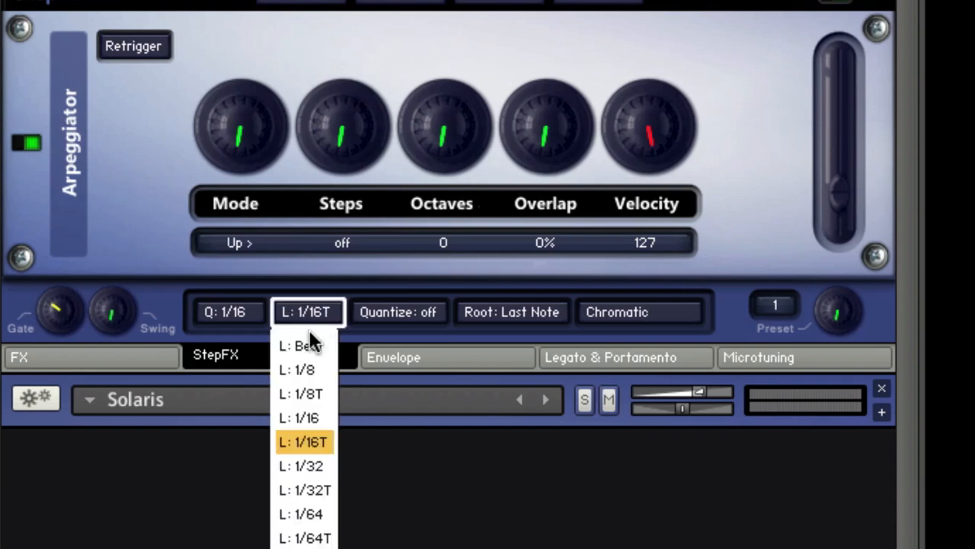
left_click(301, 418)
left_click(323, 311)
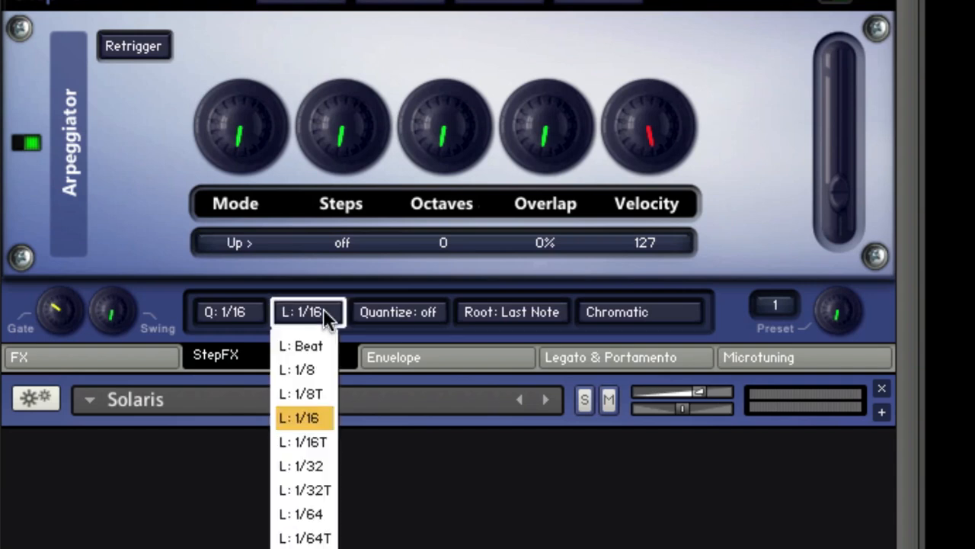
left_click(295, 468)
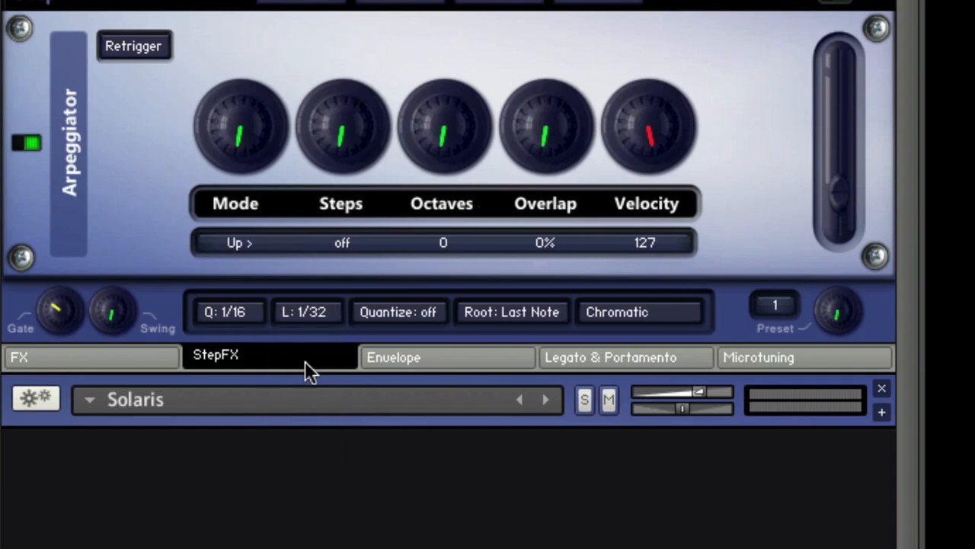
left_click(312, 315)
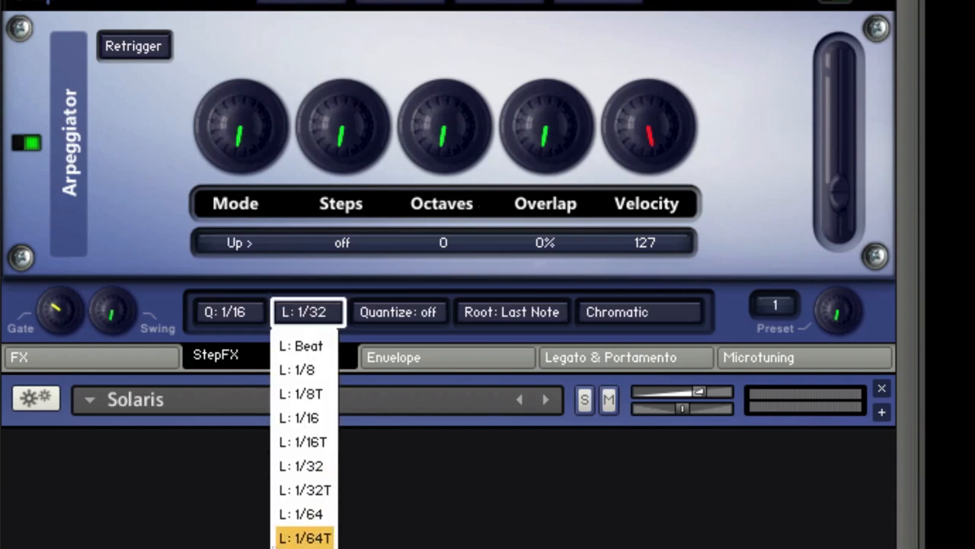
left_click(305, 538)
left_click(310, 312)
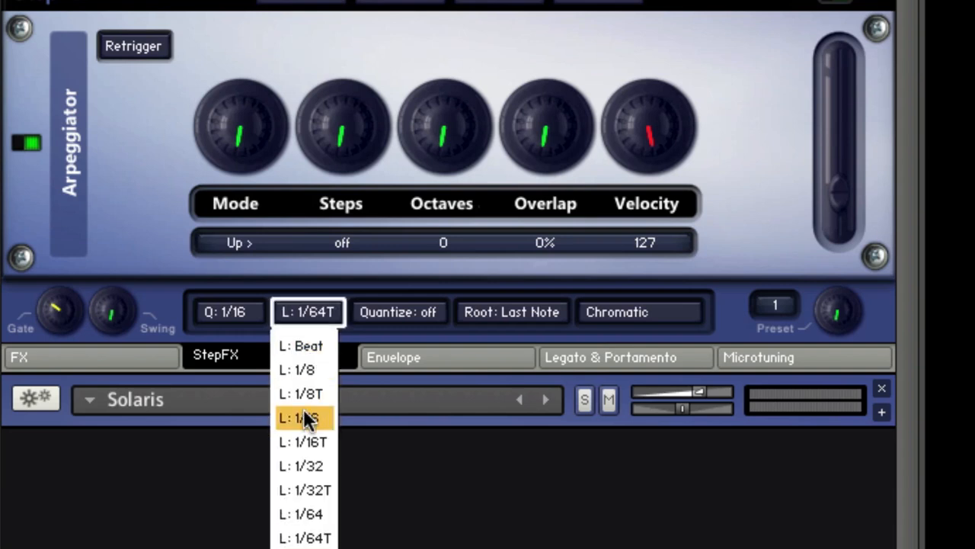
left_click(304, 417)
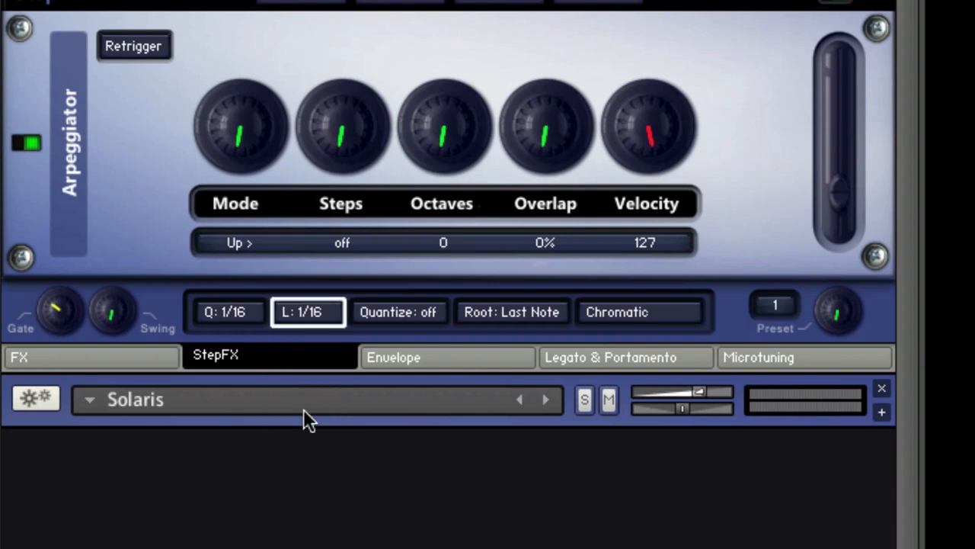
- Try Quantize at 1/4 and switch it back to off
left_click(394, 309)
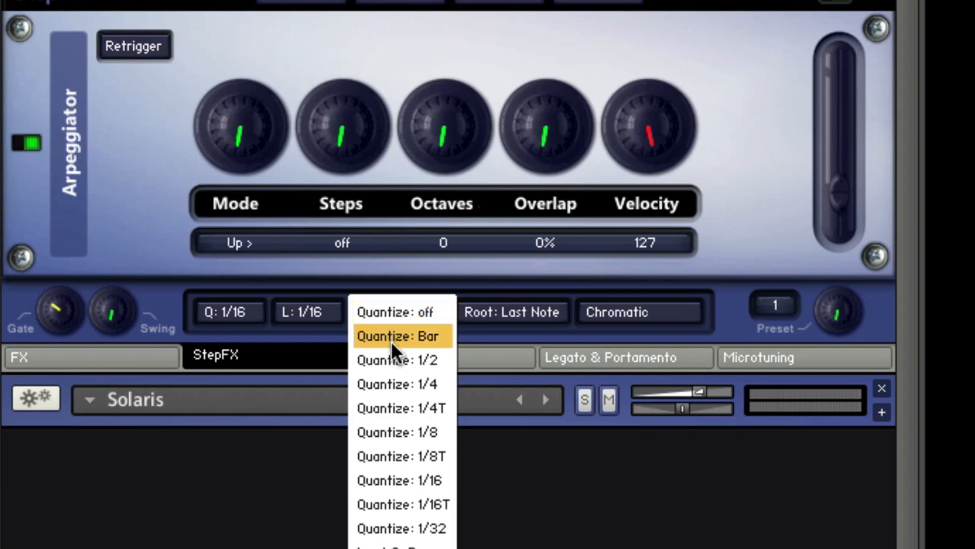
left_click(388, 385)
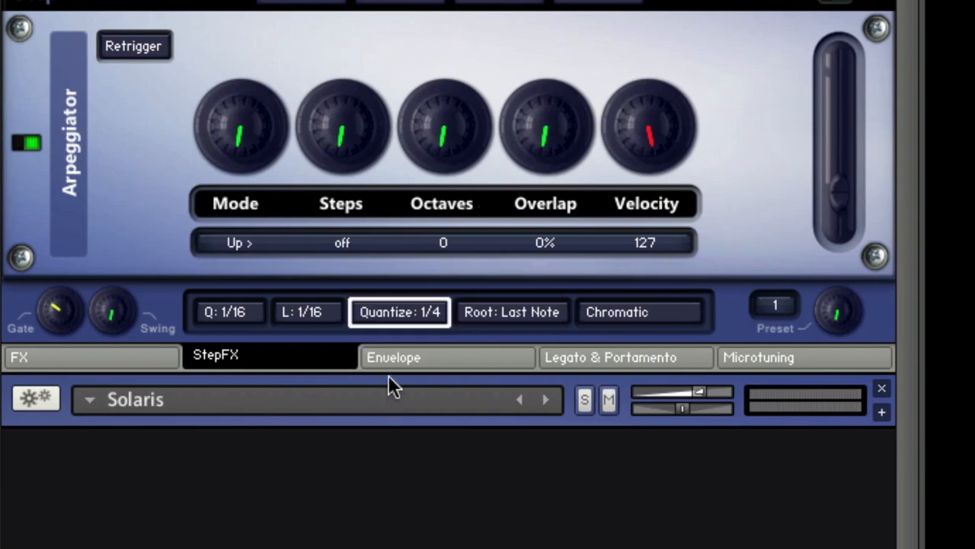
left_click(410, 321)
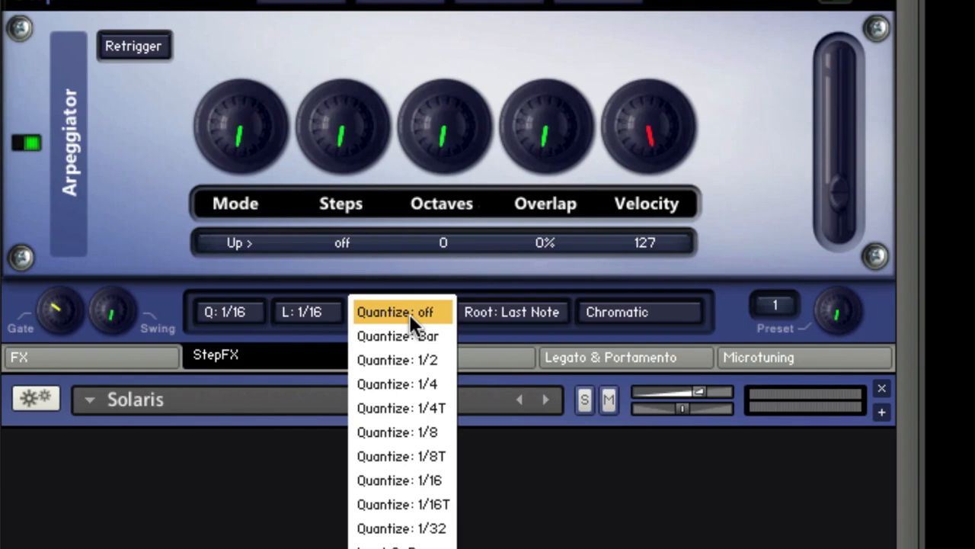
left_click(409, 312)
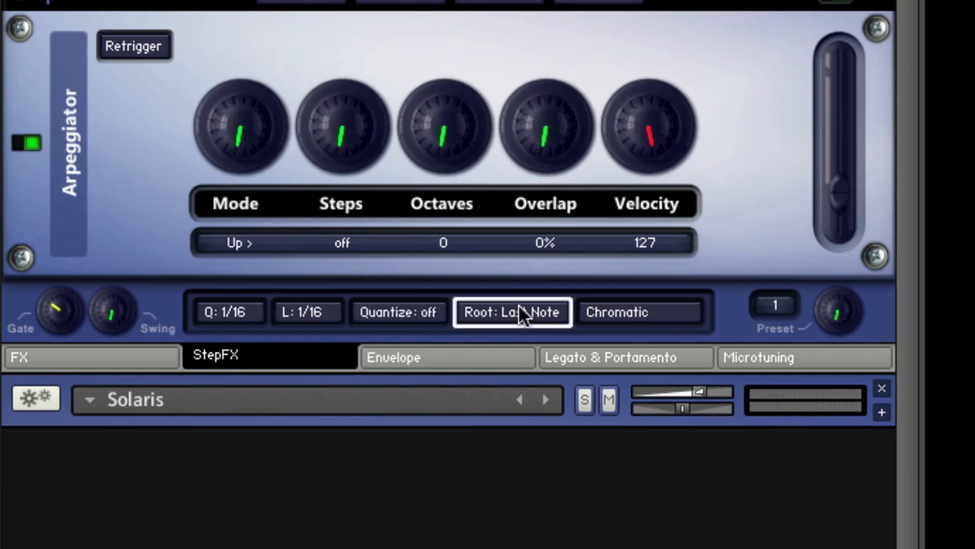
- Look through the available root notes and scales, keeping the root on Last Note and the scale on Chromatic
left_click(522, 313)
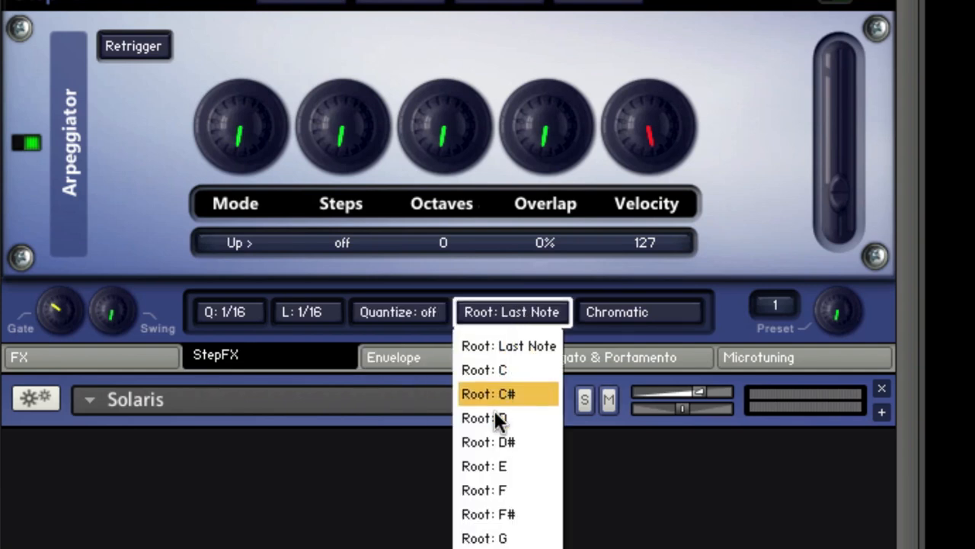
left_click(540, 316)
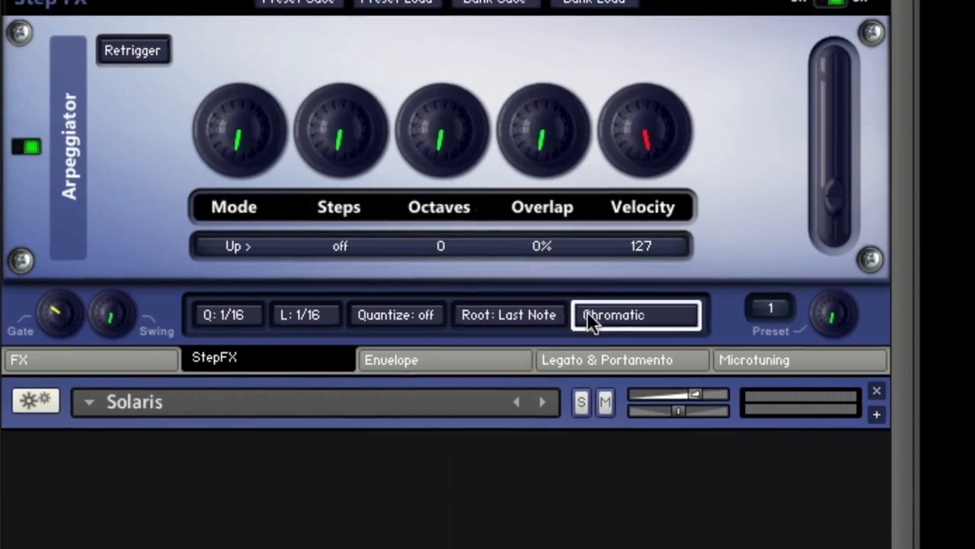
left_click(586, 314)
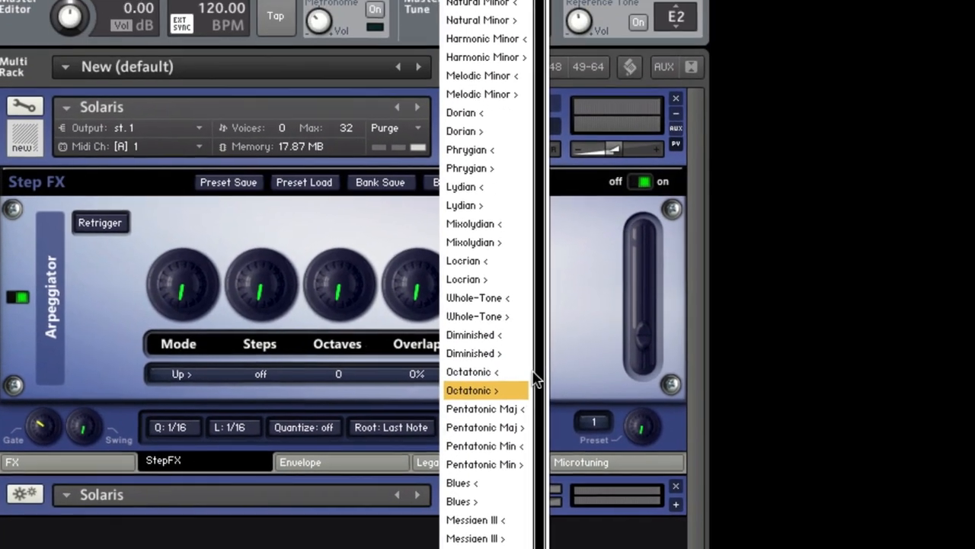
scroll(494, 427, "up", 1)
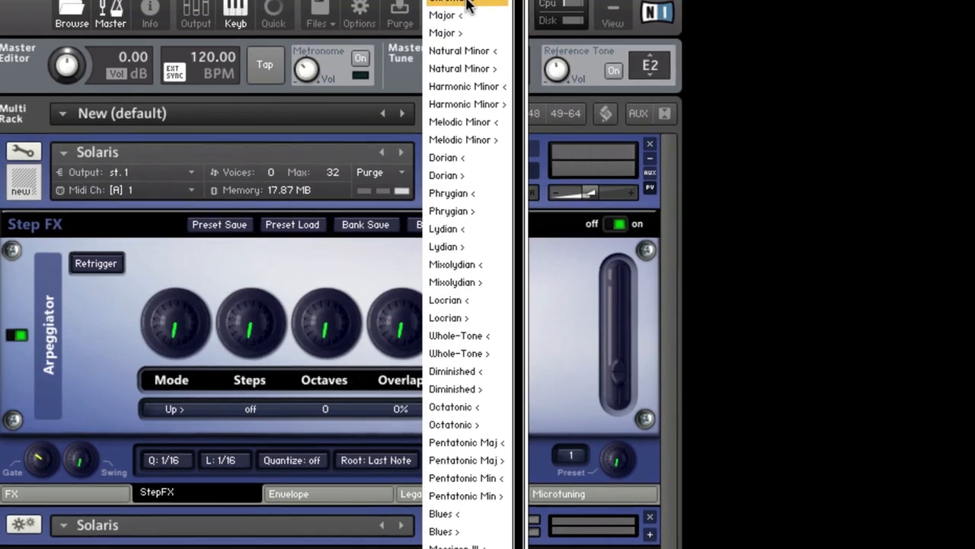
left_click(448, 16)
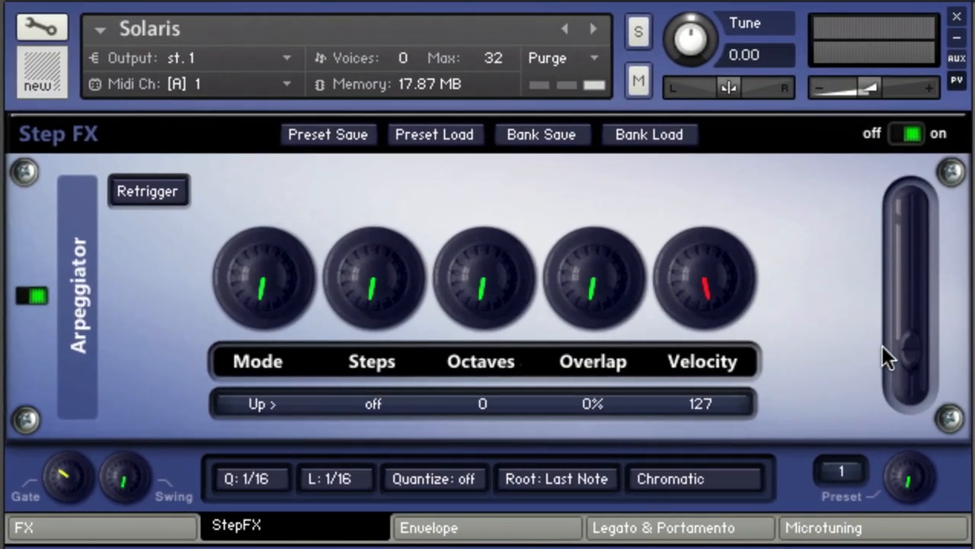
- Set the arpeggiator's mode to Moving Up >, leaving Steps off
left_click_drag(915, 347, 904, 373)
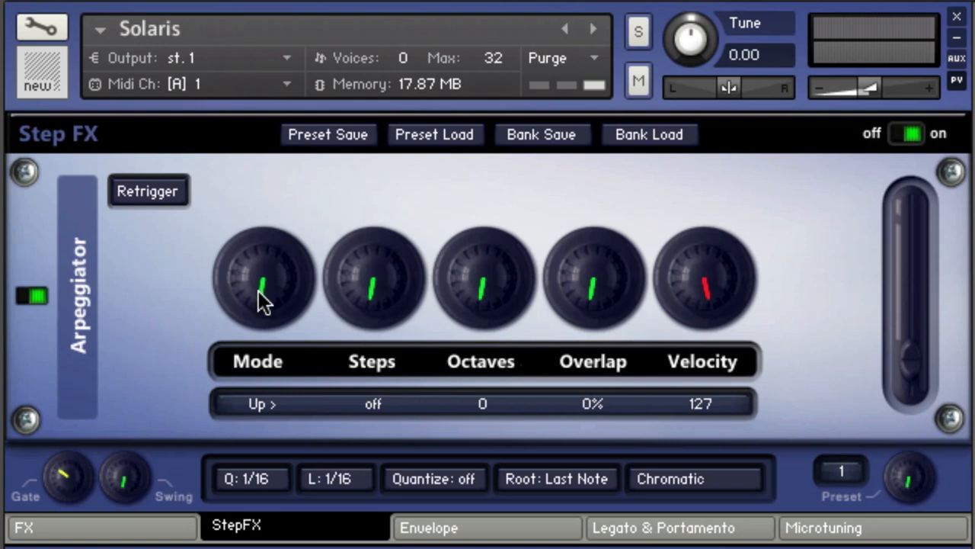
left_click_drag(263, 308, 268, 257)
left_click_drag(262, 289, 260, 223)
left_click_drag(264, 298, 328, 335)
left_click_drag(376, 290, 355, 359)
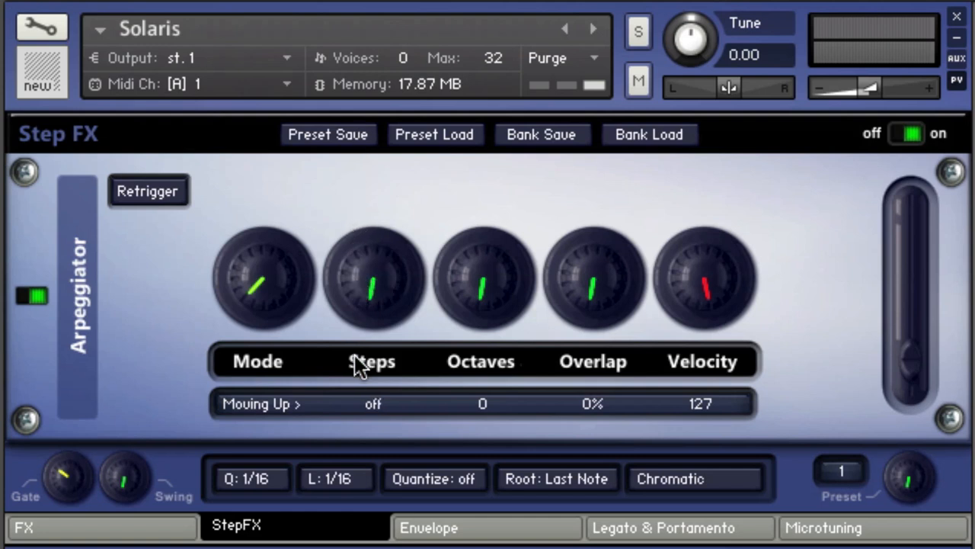
- Try the arpeggiator with Octaves raised to 2 and return it to 0
left_click_drag(483, 285, 449, 313)
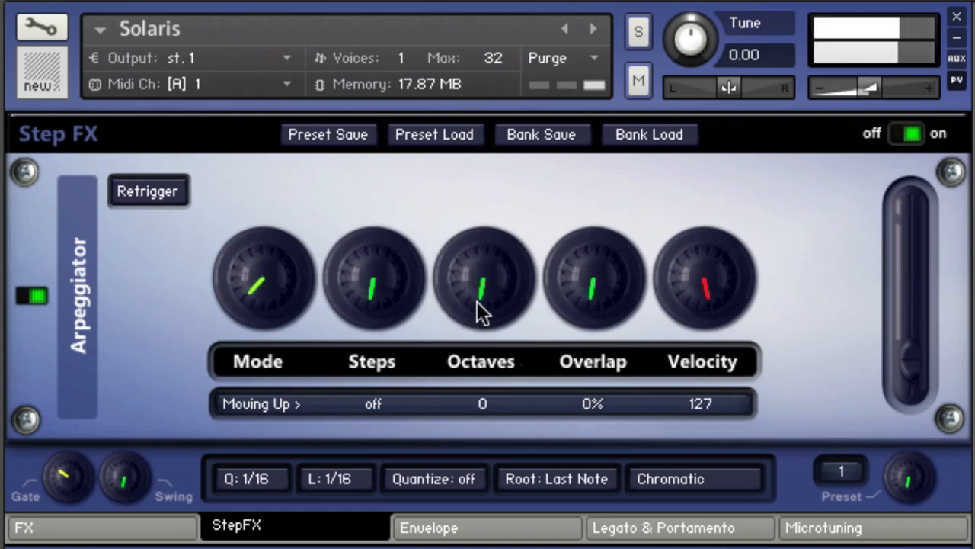
left_click_drag(484, 278, 485, 141)
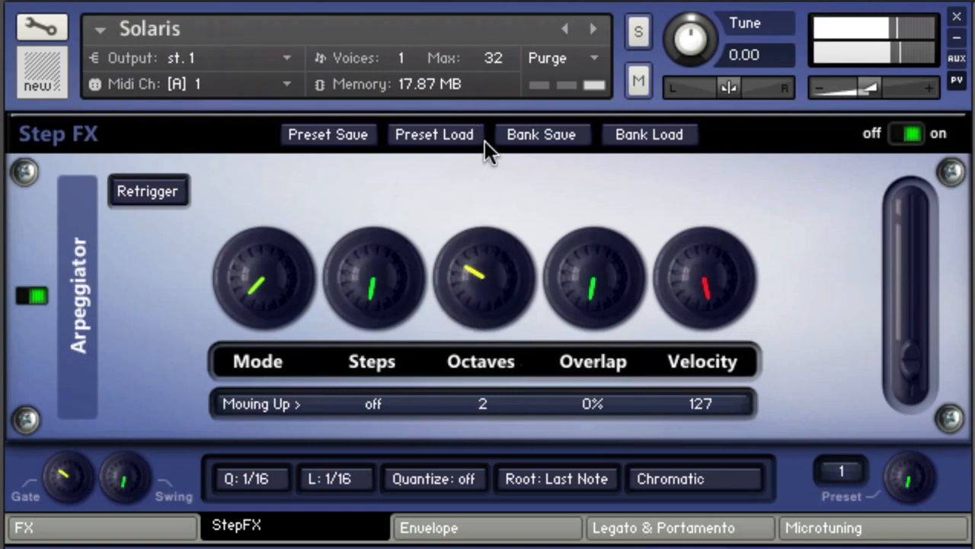
left_click_drag(480, 268, 457, 448)
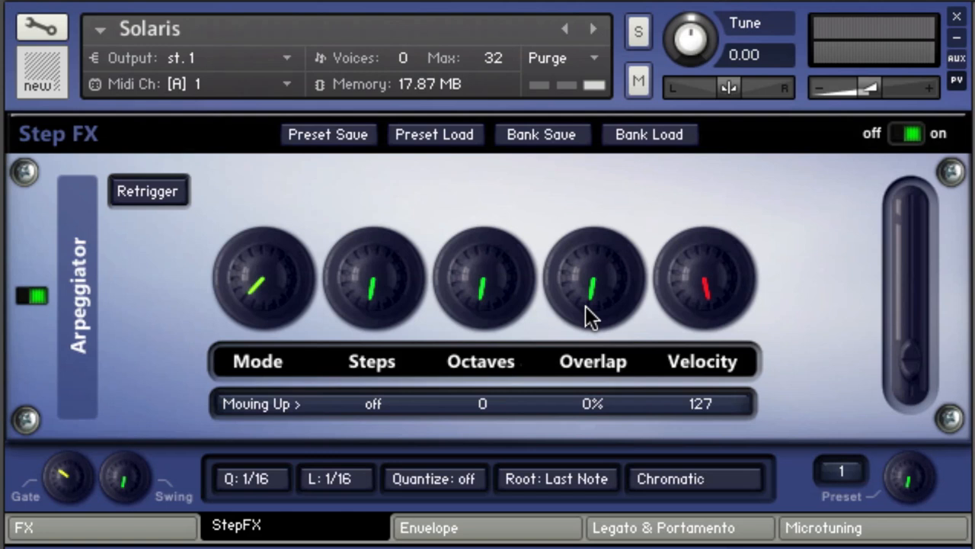
- Raise the arpeggiator's overlap and switch Retrigger on and back off
left_click_drag(587, 311, 616, 108)
left_click_drag(703, 263, 629, 157)
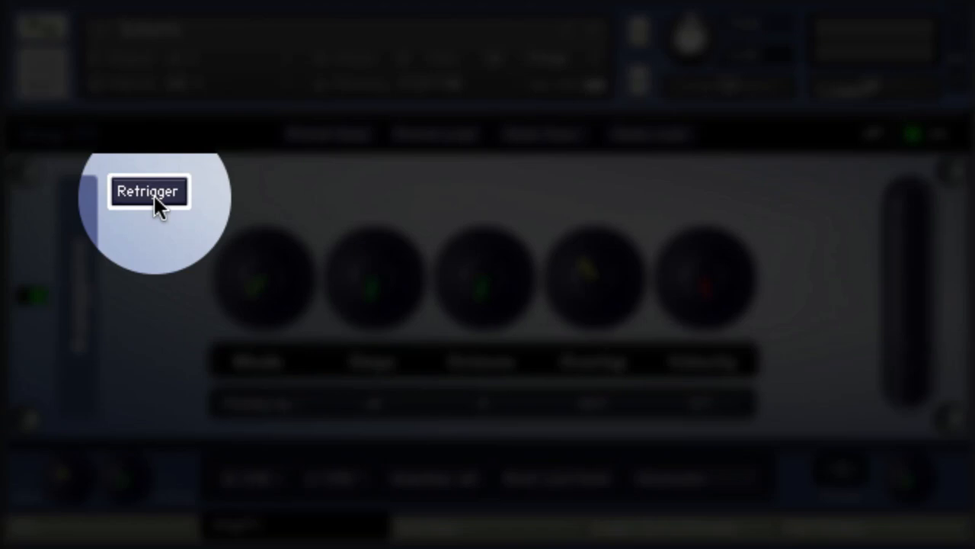
left_click(153, 193)
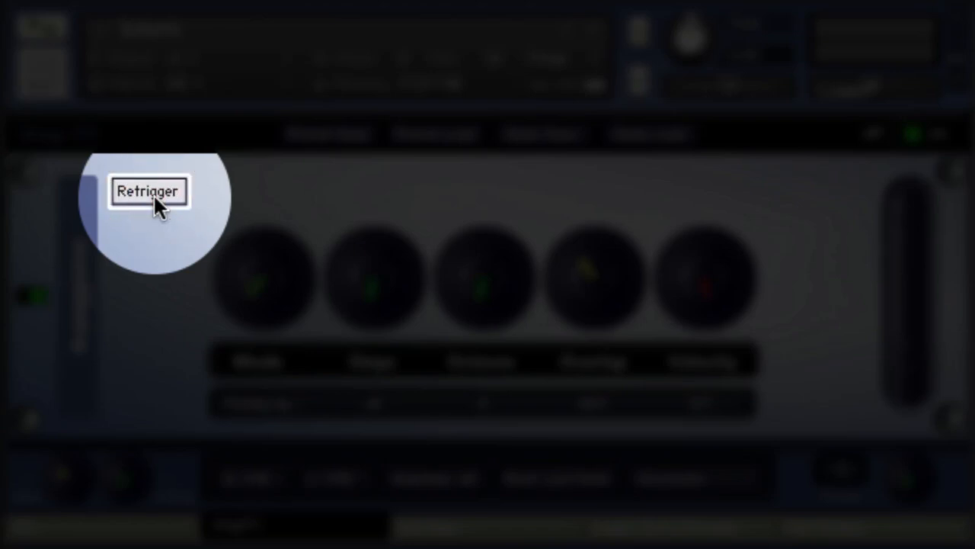
left_click(153, 193)
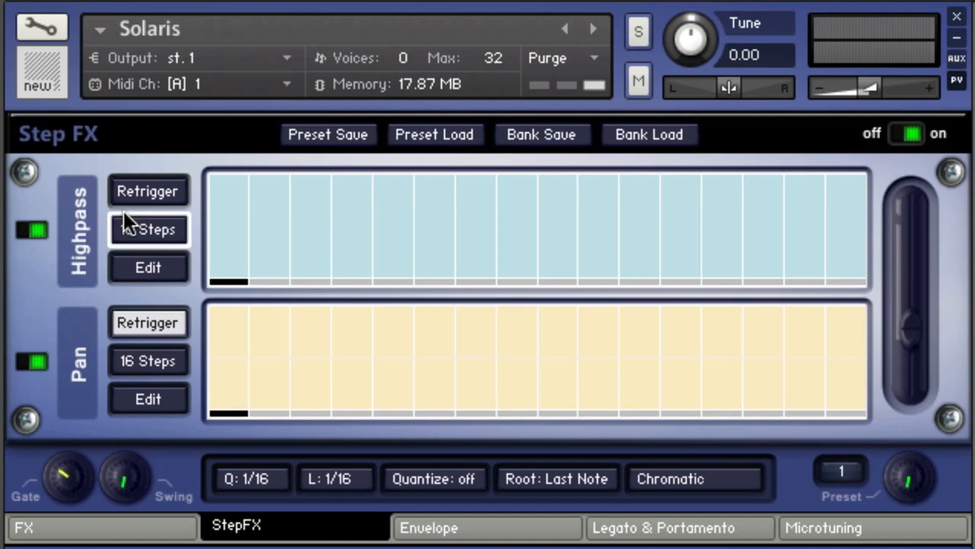
- Set both the Highpass and Pan sequencers to 32 steps
left_click(128, 231)
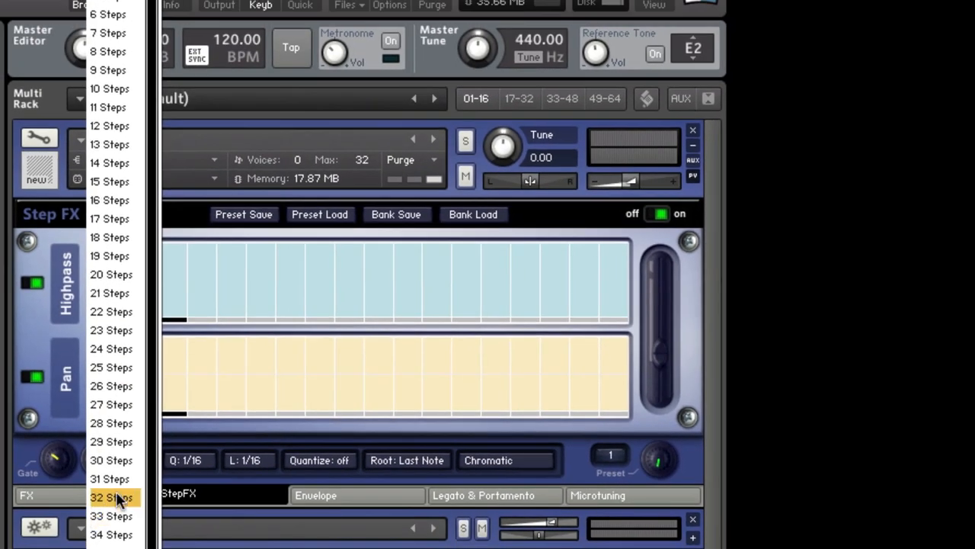
left_click(116, 493)
left_click(122, 381)
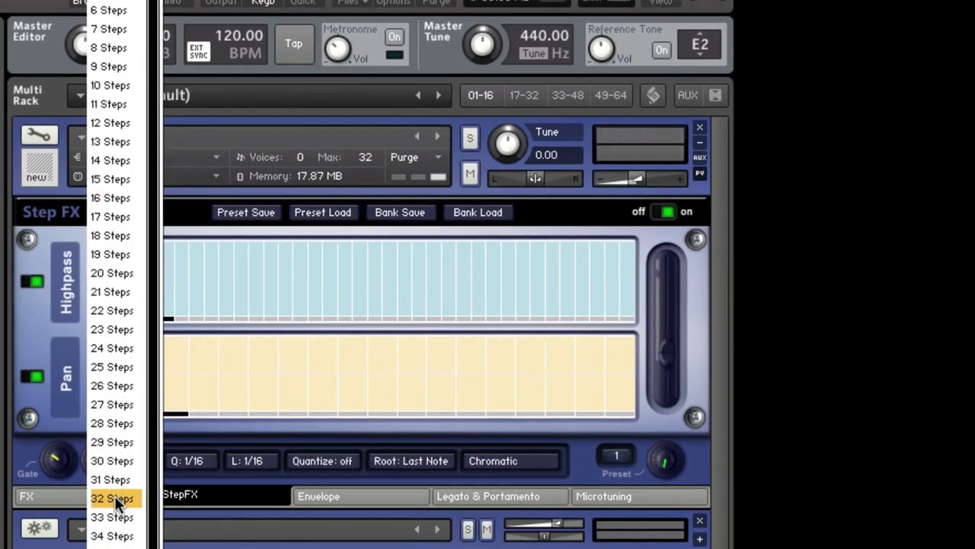
left_click(115, 494)
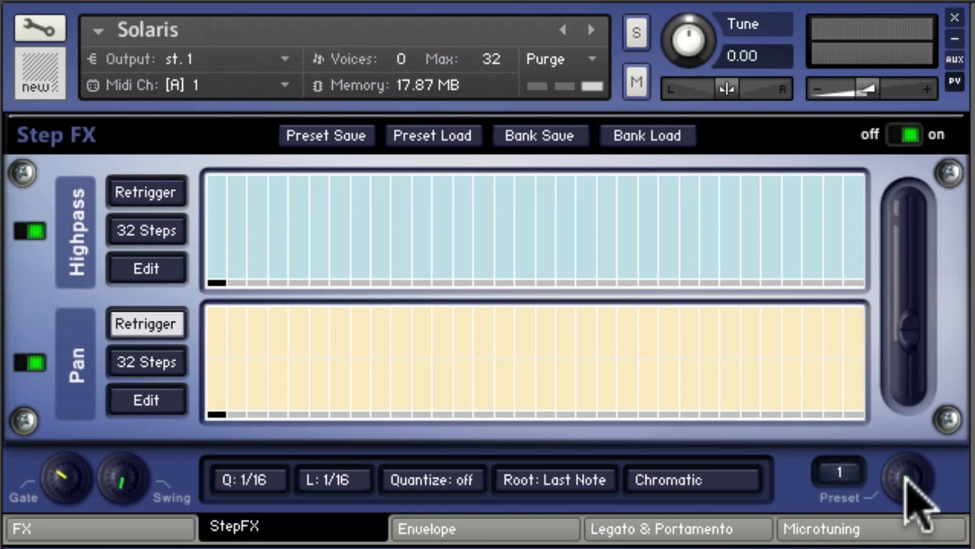
- Draw a rising and falling wave over the first 12 Pan steps and fill the sequence with Repeat 12 Steps
mouse_move(905, 481)
left_mouse_down()
mouse_move(914, 400)
mouse_move(907, 489)
left_mouse_up()
mouse_move(240, 352)
left_mouse_down()
mouse_move(296, 338)
mouse_move(442, 363)
left_mouse_up()
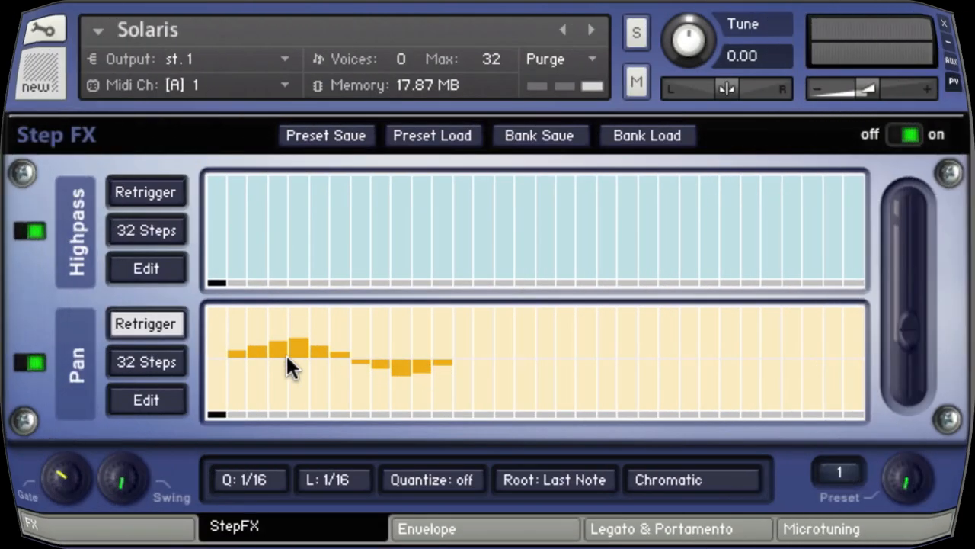
left_click(147, 400)
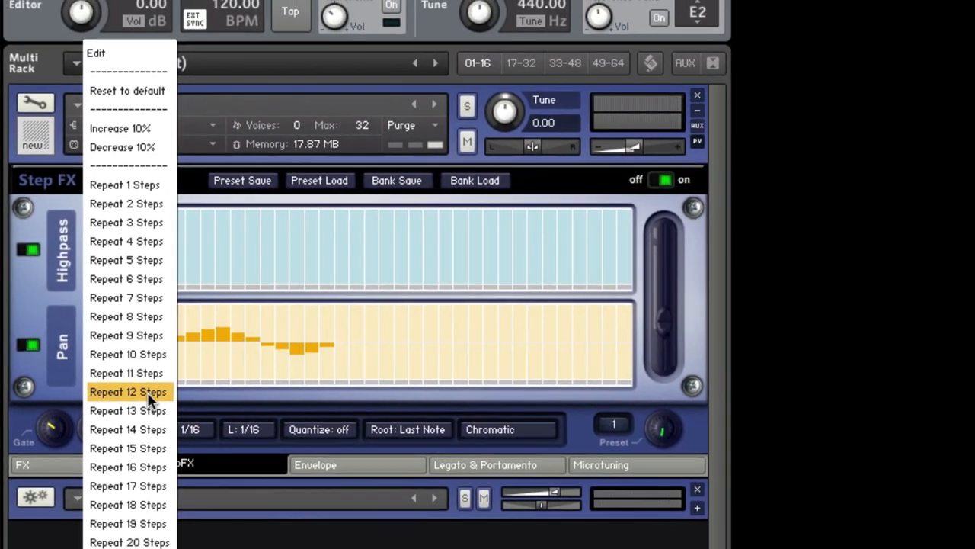
left_click(164, 411)
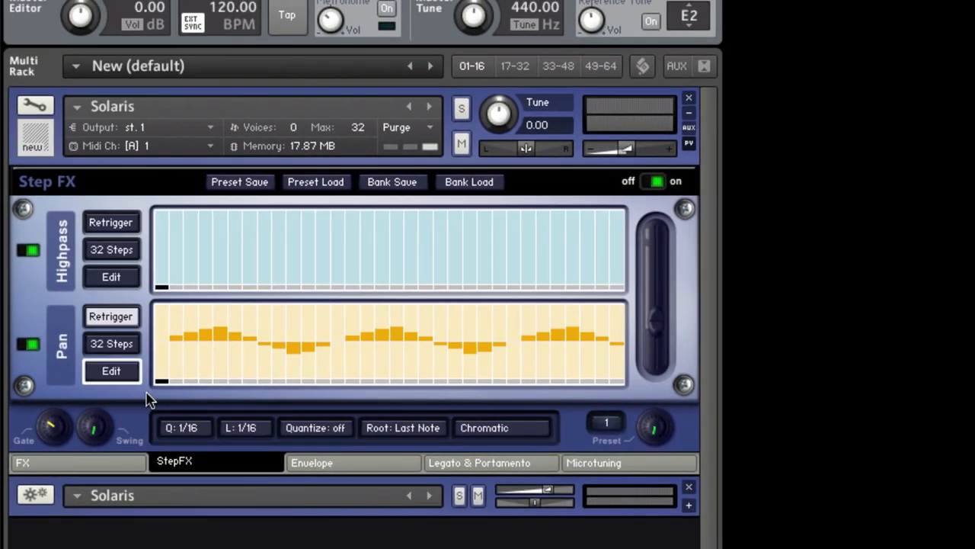
left_click(126, 372)
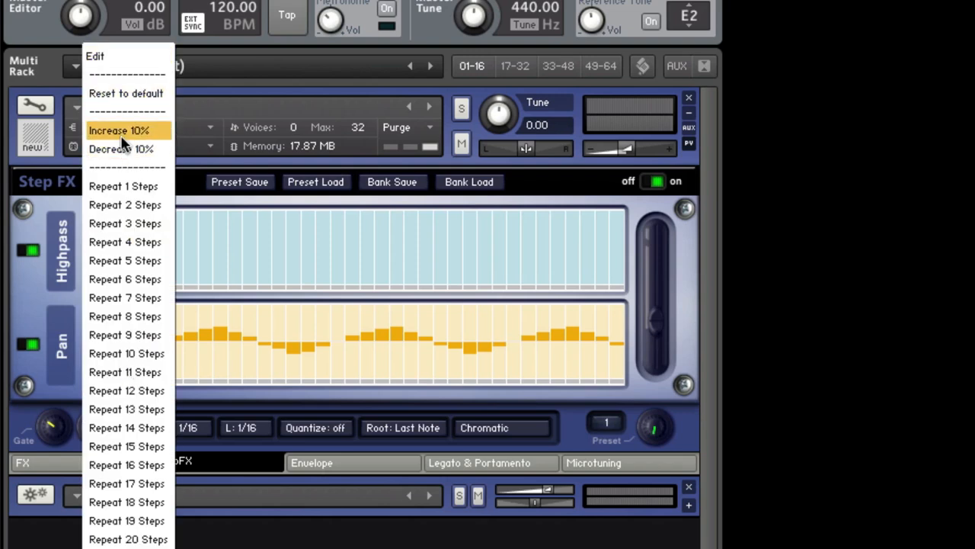
left_click(64, 227)
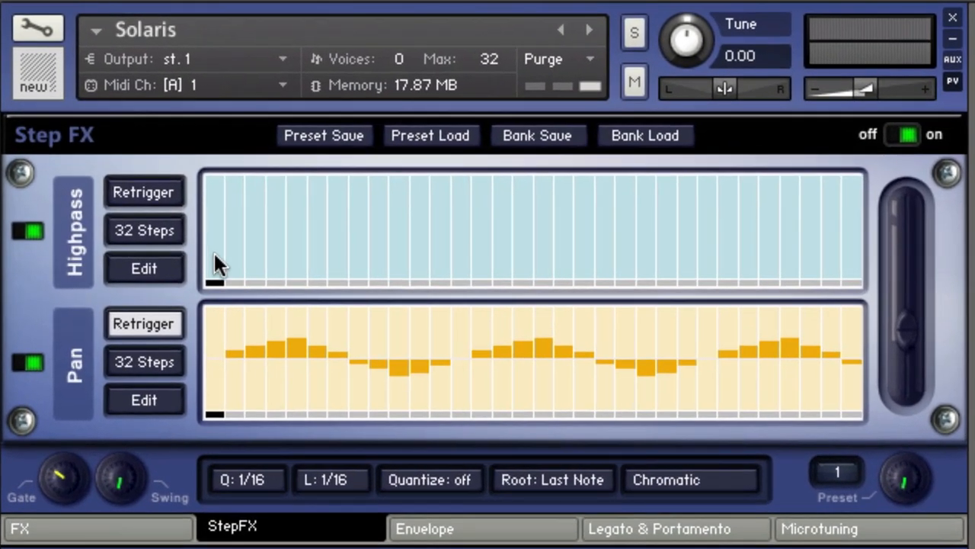
- Draw a low, level row of values across most of the Highpass sequencer's steps
mouse_move(213, 254)
left_mouse_down()
mouse_move(348, 233)
mouse_move(580, 220)
mouse_move(661, 230)
mouse_move(729, 255)
left_mouse_up()
left_click_drag(729, 255, 744, 259)
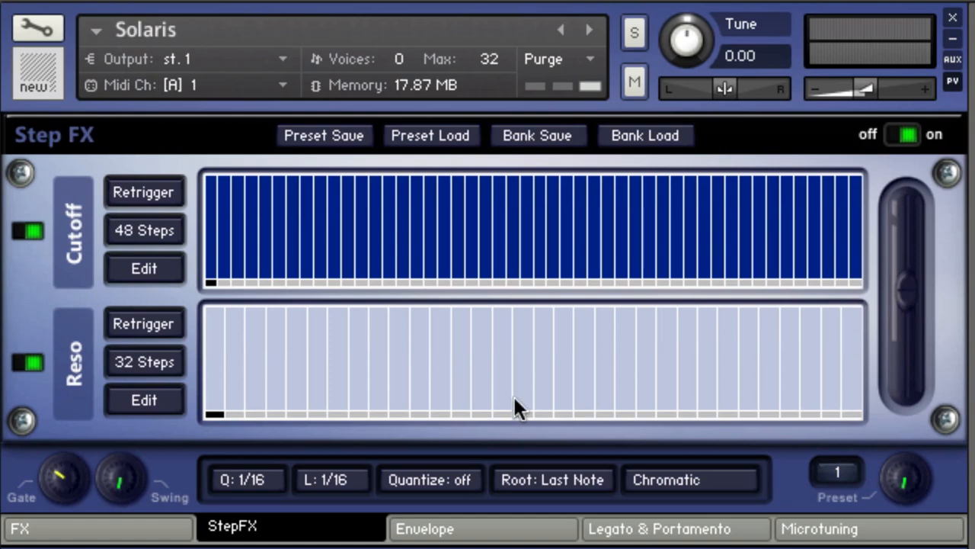
- Draw a rising and falling curve over Reso steps 4 to 24 and lower Cutoff steps 2 to 6, 9, 10, 12 and 14
left_click_drag(272, 401, 686, 407)
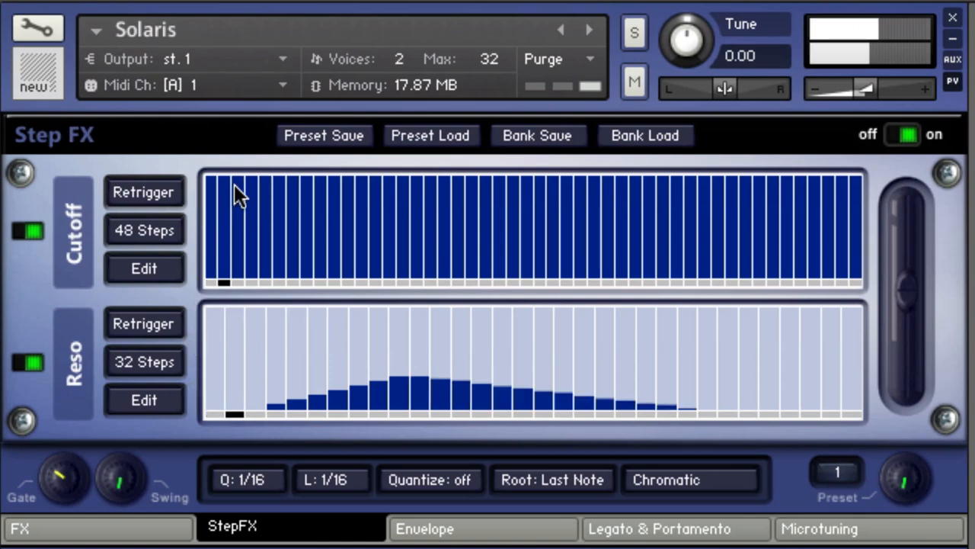
left_click_drag(224, 189, 272, 191)
left_click(285, 221)
left_click(322, 214)
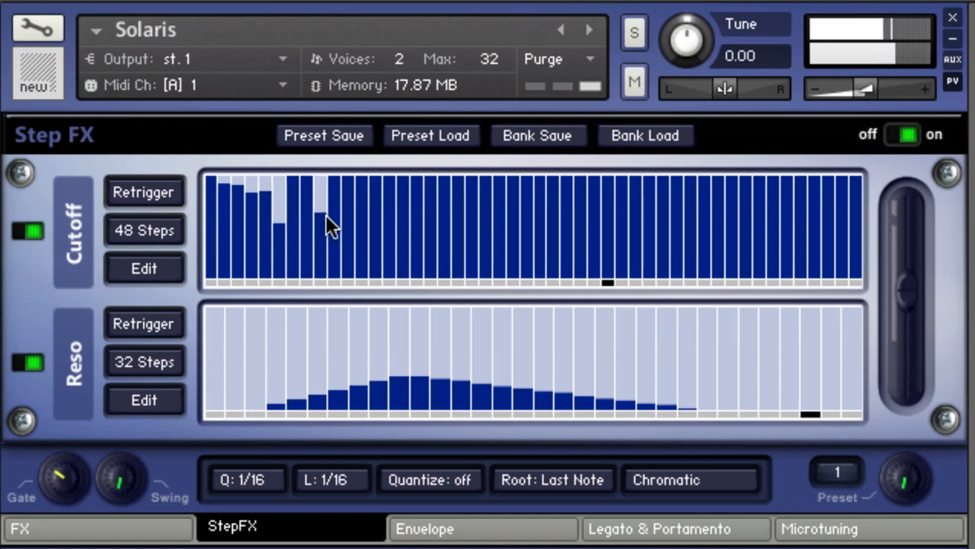
left_click(336, 253)
left_click(365, 204)
left_click(392, 207)
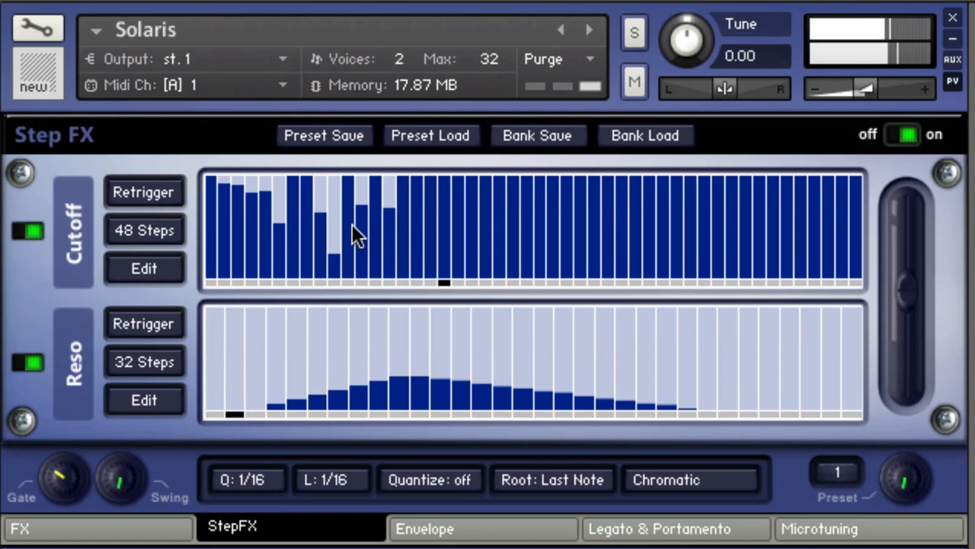
- Fill the Cutoff sequence with its opening pattern using Repeat 12 Steps
left_click(149, 262)
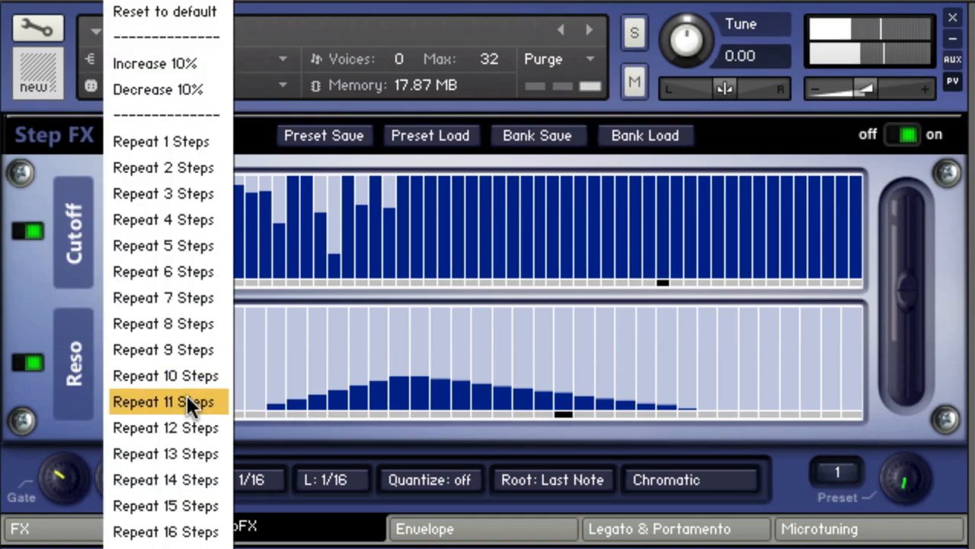
left_click(185, 426)
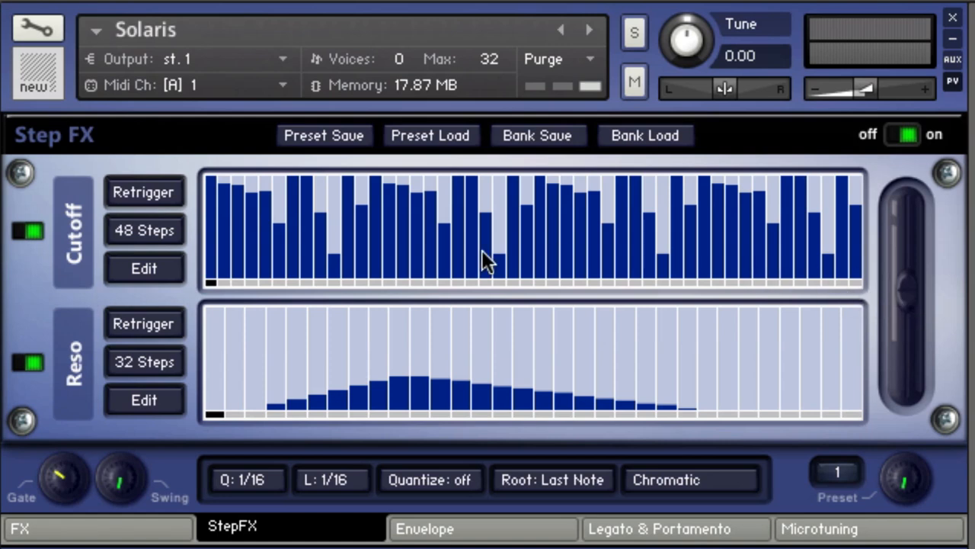
left_click(155, 179)
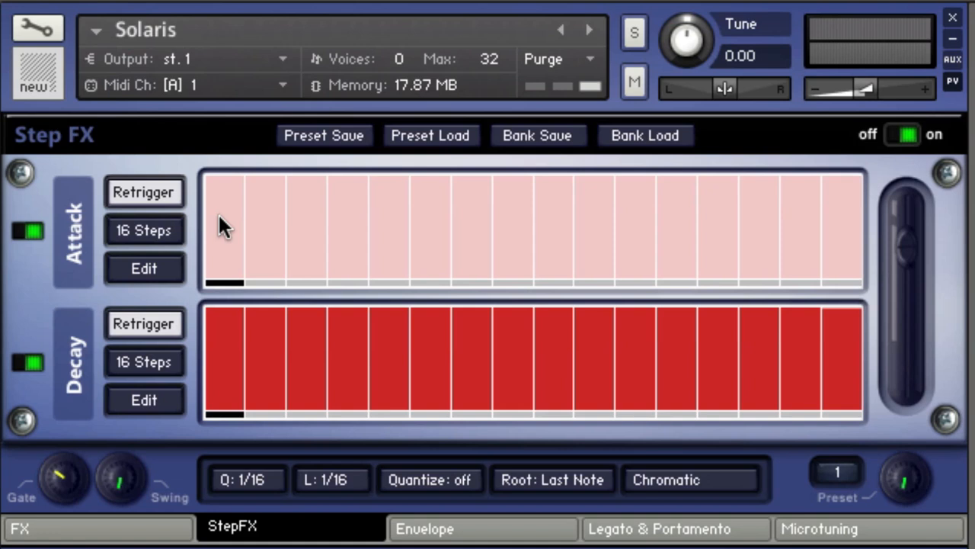
- Sweep the Decay sequencer's steps down to almost nothing, and redraw all 16 at roughly half height
mouse_move(219, 218)
left_mouse_down()
mouse_move(853, 239)
mouse_move(853, 215)
mouse_move(214, 231)
mouse_move(220, 289)
mouse_move(609, 288)
left_mouse_up()
left_click_drag(712, 352, 876, 305)
mouse_move(231, 343)
left_mouse_down()
mouse_move(732, 347)
mouse_move(892, 403)
mouse_move(743, 415)
left_mouse_up()
left_click_drag(667, 423, 200, 416)
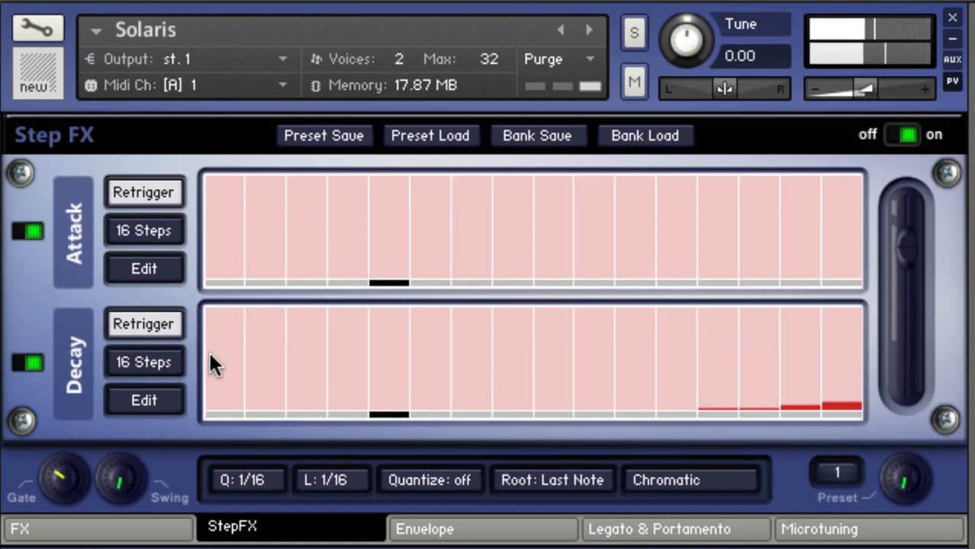
mouse_move(223, 345)
left_mouse_down()
mouse_move(713, 338)
mouse_move(836, 361)
left_mouse_up()
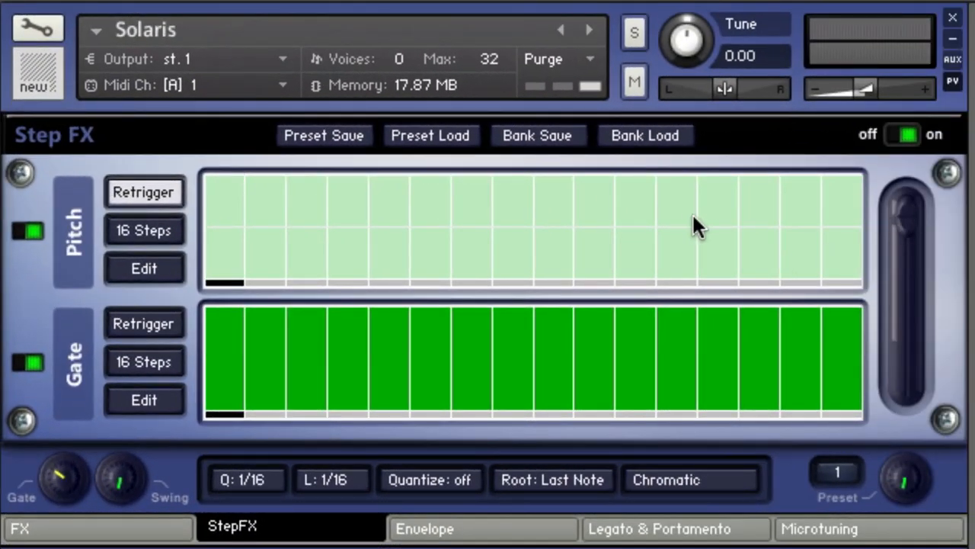
- Raise steps 3, 8 and 12 of the Pitch sequencer and lower step 15, each about halfway from the centre line
left_click_drag(323, 203, 316, 198)
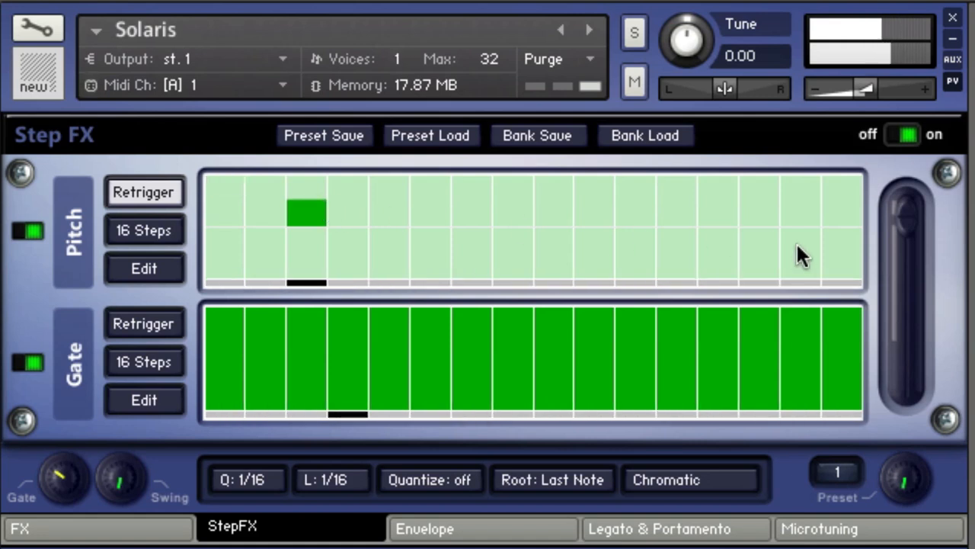
left_click(802, 243)
left_click_drag(803, 243, 803, 247)
left_click_drag(681, 203, 680, 198)
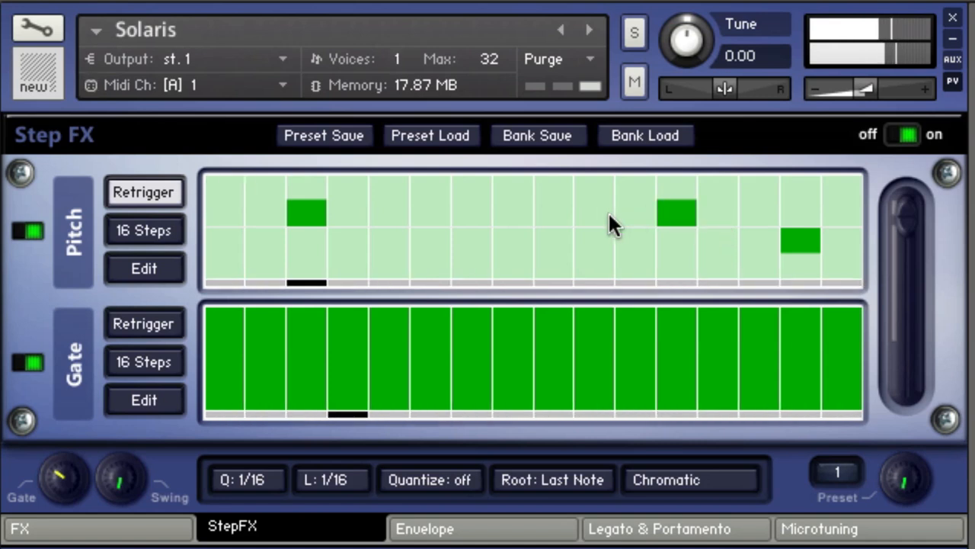
left_click_drag(517, 207, 508, 224)
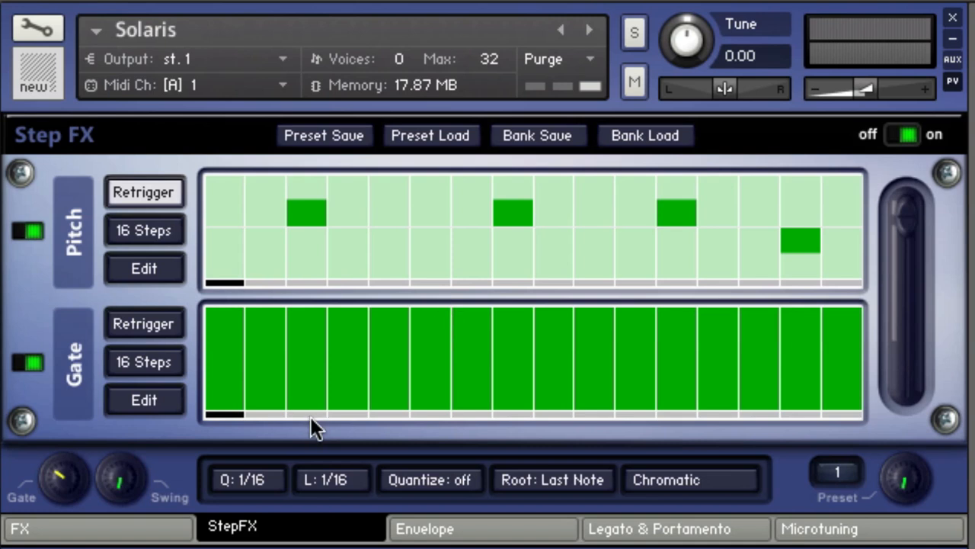
- Silence steps 4, 10, 12 and 14 of the Gate sequencer by setting them to 0
left_click(342, 402)
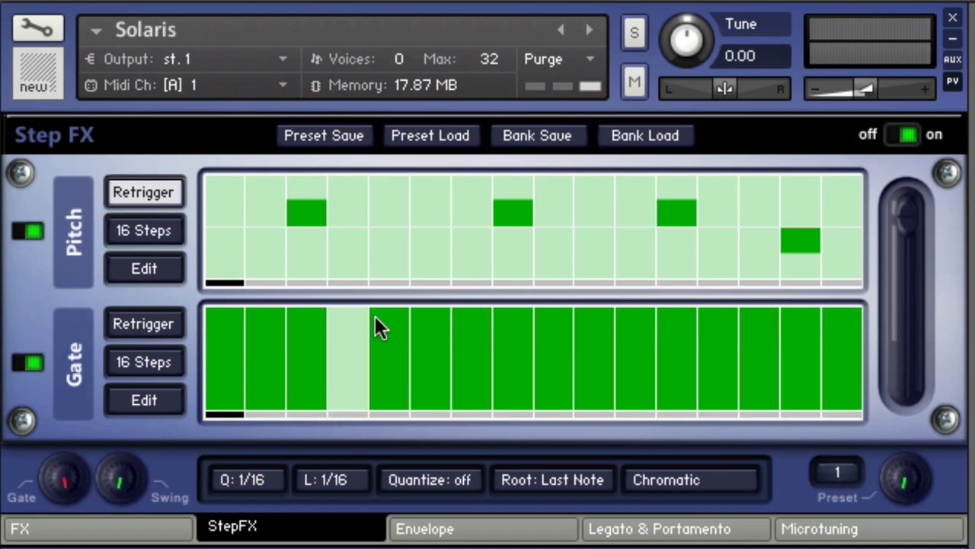
left_click_drag(776, 400, 755, 447)
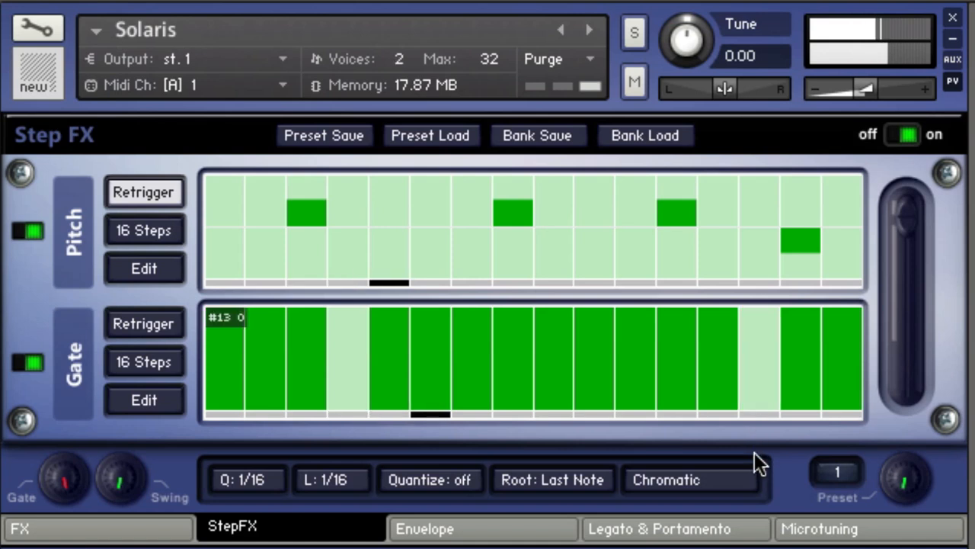
left_click(677, 404)
left_click(592, 378)
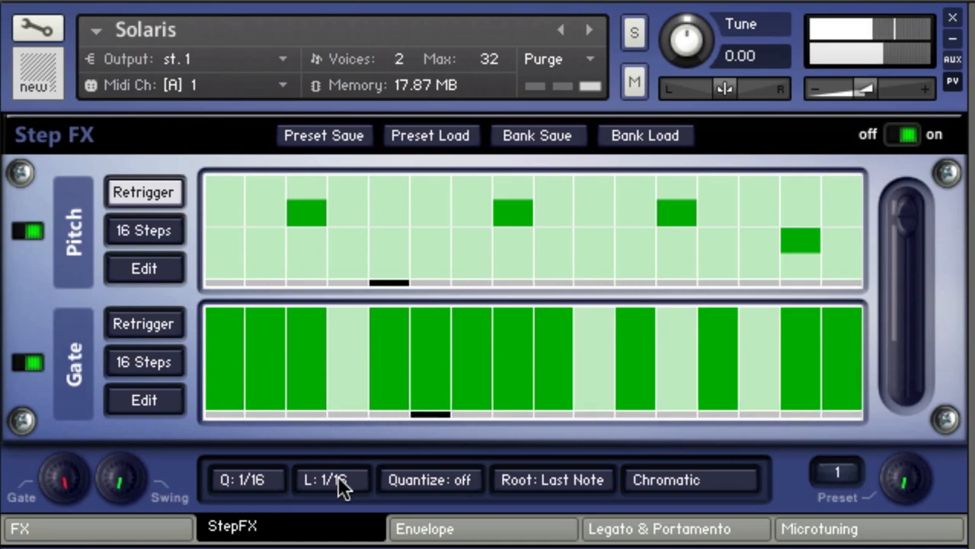
- Try higher and lower settings of the overall Gate amount and adjust the Swing amount
left_click_drag(66, 484, 61, 471)
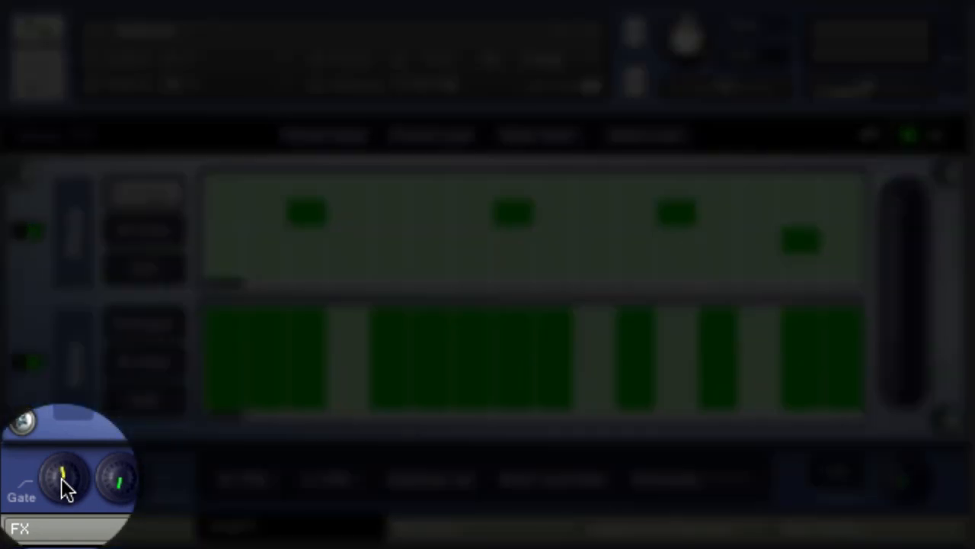
left_click_drag(61, 478, 64, 55)
left_click_drag(69, 473, 103, 548)
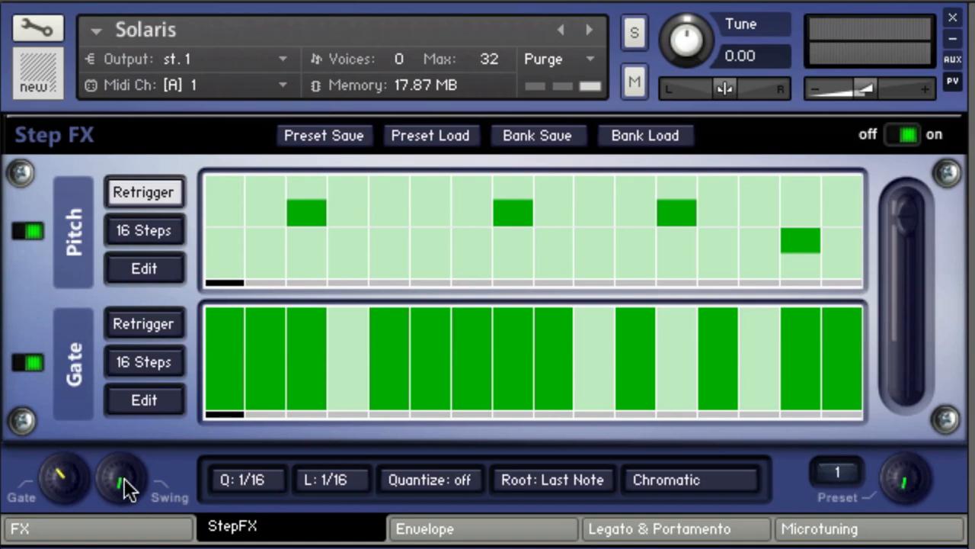
mouse_move(123, 479)
left_mouse_down()
mouse_move(140, 311)
mouse_move(126, 492)
left_mouse_up()
- Turn on the Reverb in the effects section and raise its Return to 2.7 dB
left_click(126, 534)
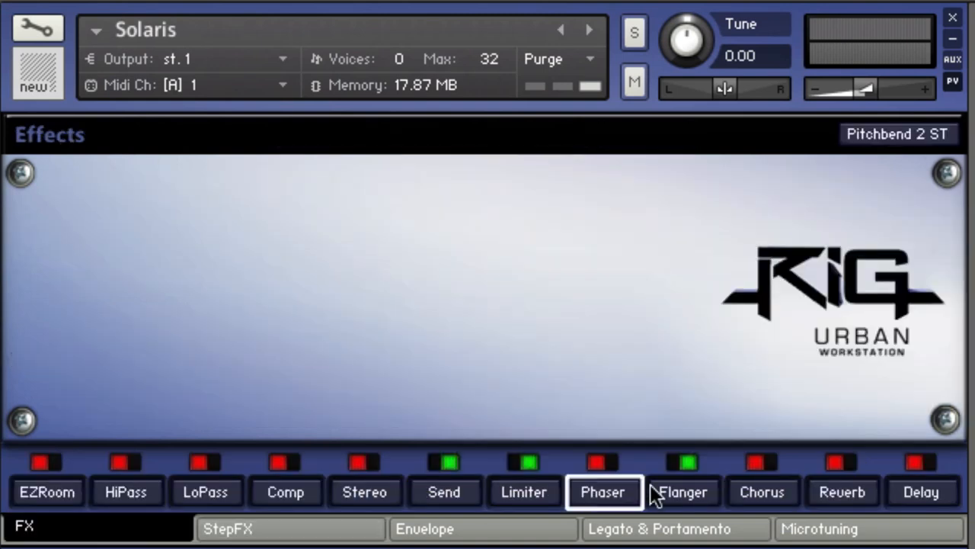
left_click(837, 462)
left_click(841, 491)
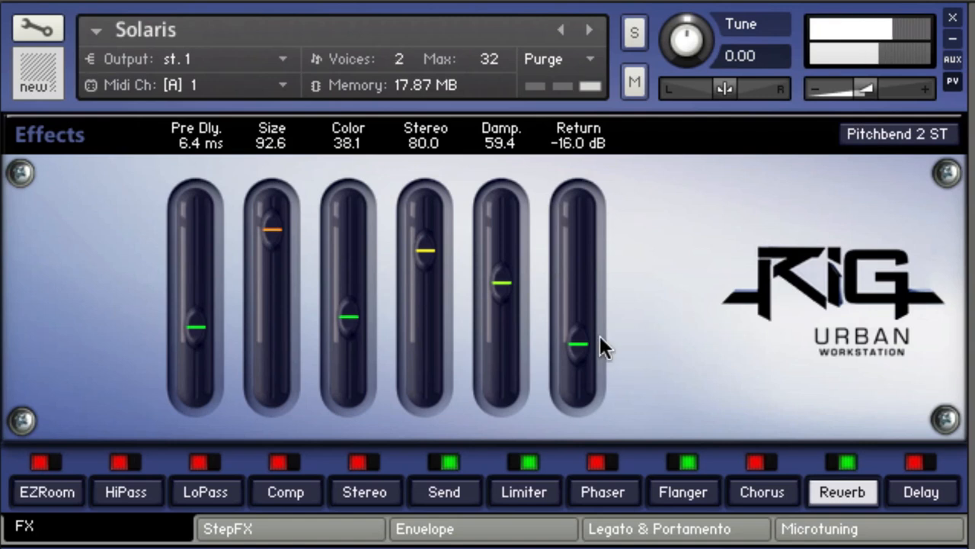
left_click_drag(577, 352, 584, 296)
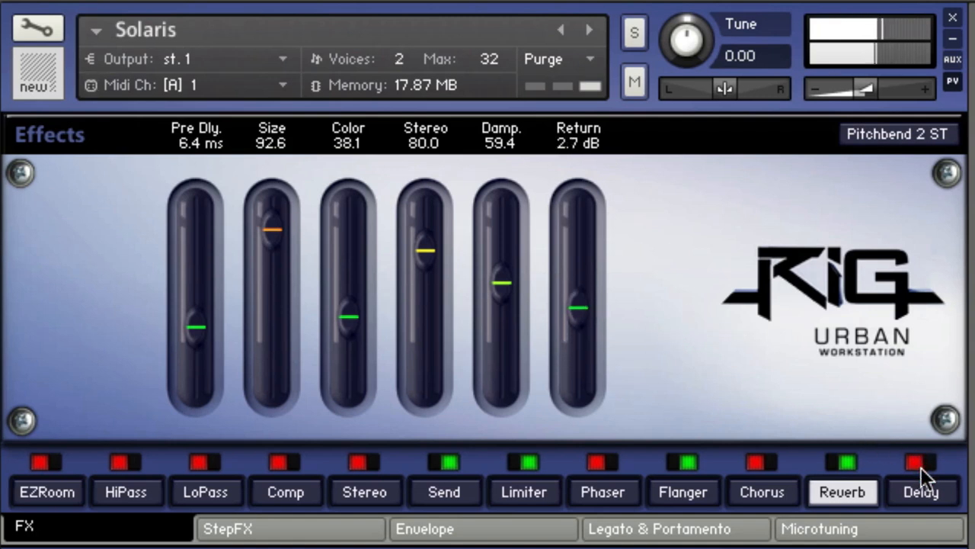
- Turn on the Delay effect and raise its Return to 2.0 dB
left_click(922, 494)
left_click(918, 463)
left_click_drag(502, 354, 509, 314)
left_click_drag(504, 298, 506, 280)
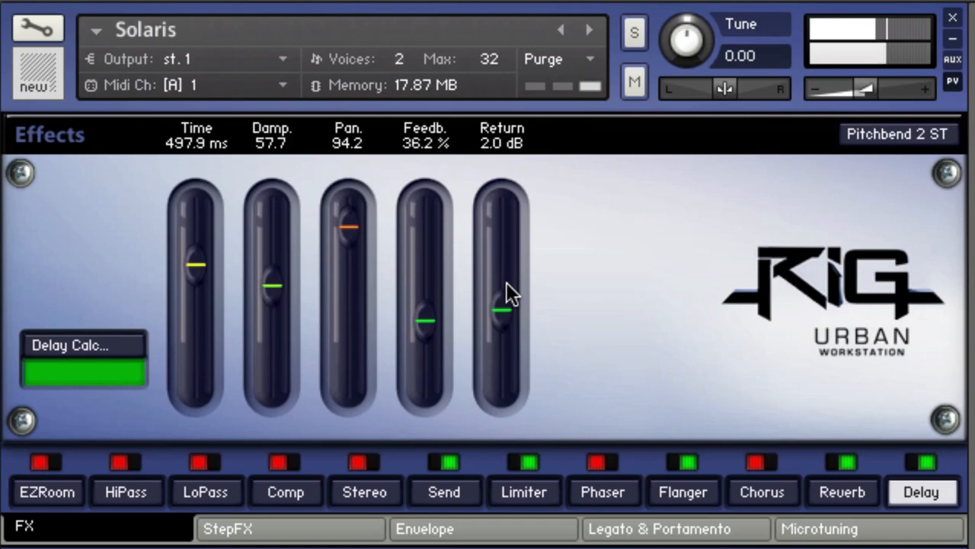